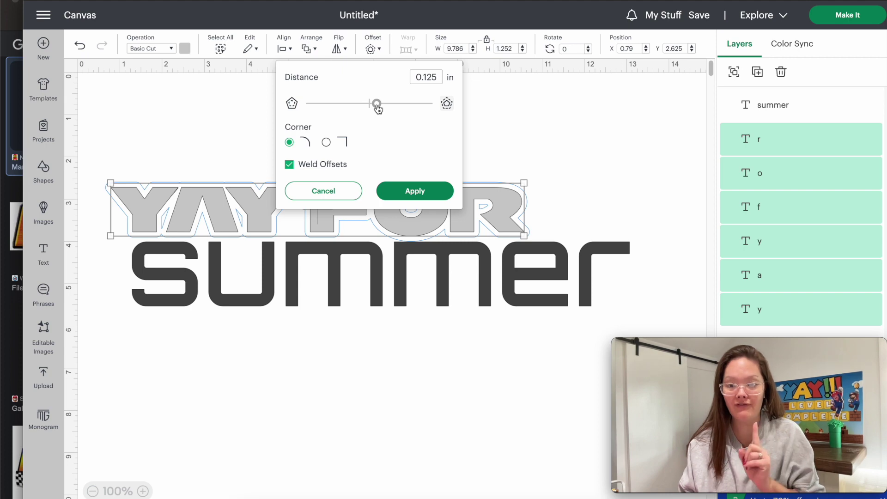
# - Close the offset settings and move both text lines together about 1.8 inches down the canvas
pyautogui.click(251, 397)
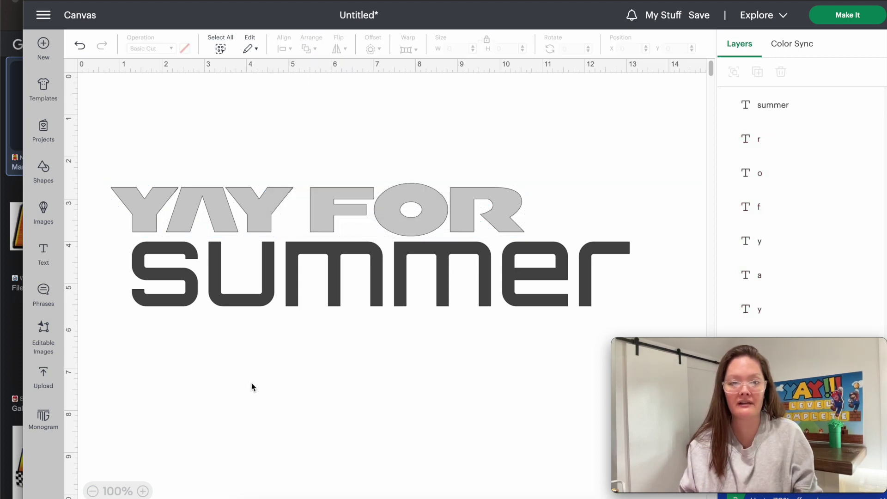
pyautogui.hotkey('ctrl', 'a')
pyautogui.moveTo(265, 228); pyautogui.dragTo(265, 304)
pyautogui.moveTo(675, 340); pyautogui.dragTo(730, 496)
pyautogui.click(556, 299)
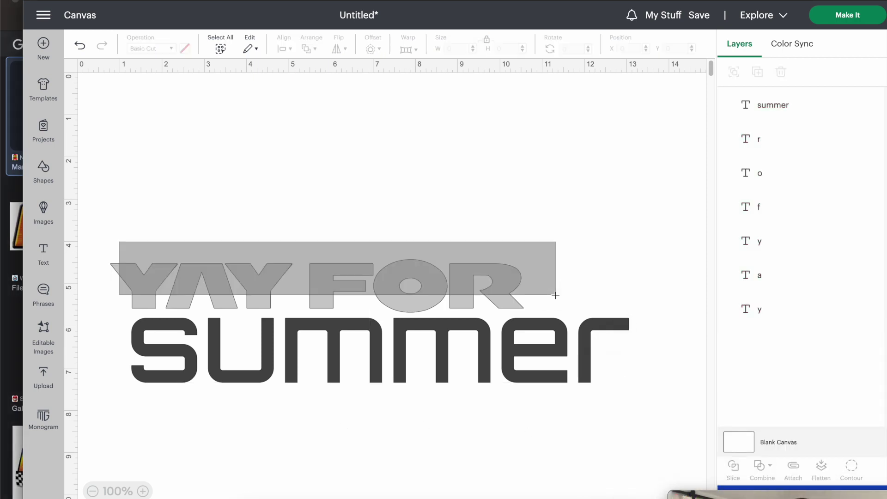
# - Select all the YAY FOR letters and apply a welded offset of 0.208 in with rounded corners
pyautogui.moveTo(131, 228); pyautogui.dragTo(536, 314)
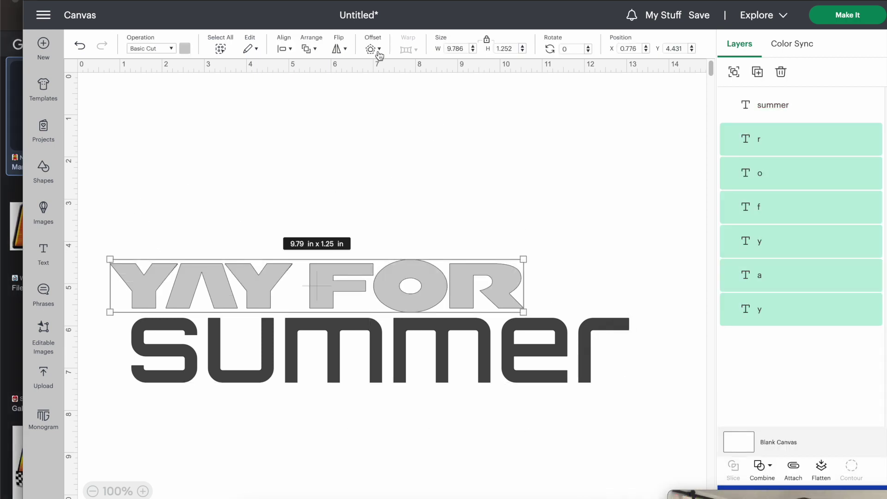
pyautogui.click(379, 54)
pyautogui.moveTo(382, 101); pyautogui.dragTo(380, 102)
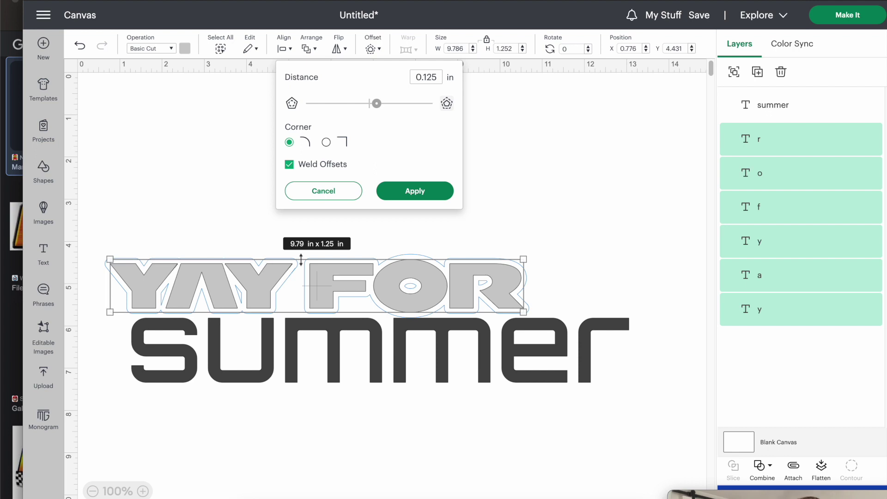
pyautogui.click(301, 263)
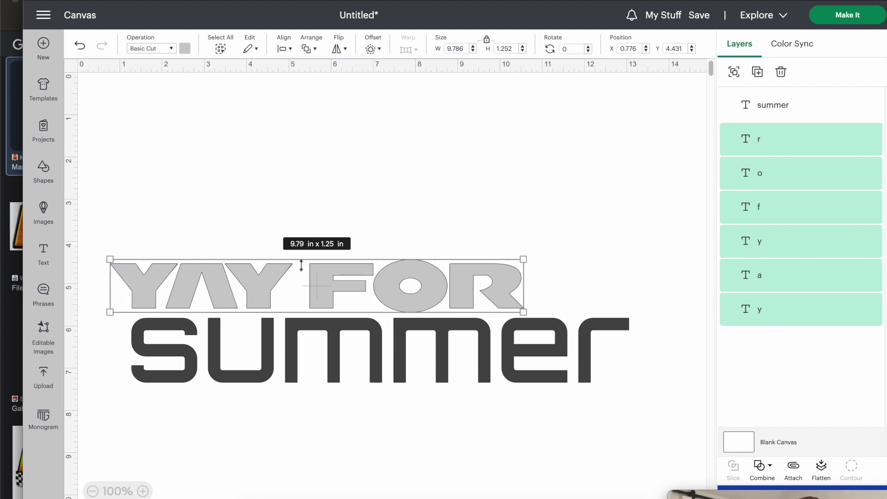
pyautogui.moveTo(805, 496); pyautogui.dragTo(749, 1)
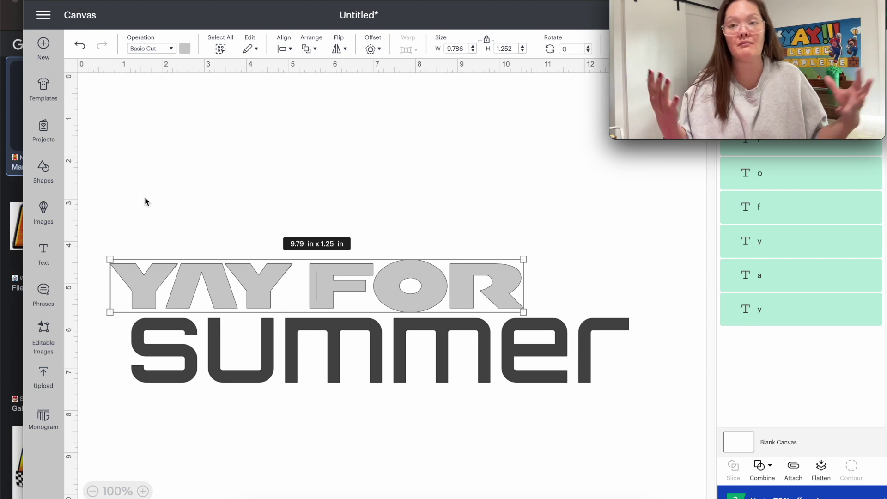
pyautogui.click(371, 49)
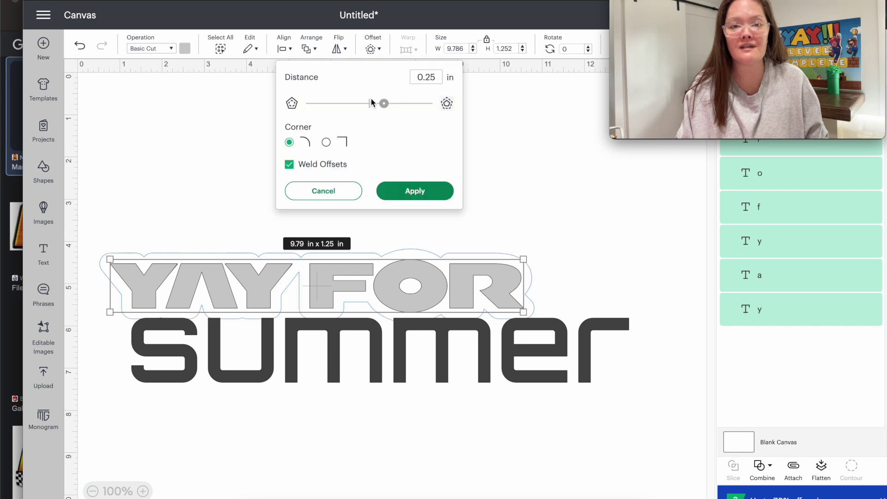
pyautogui.moveTo(385, 103); pyautogui.dragTo(379, 103)
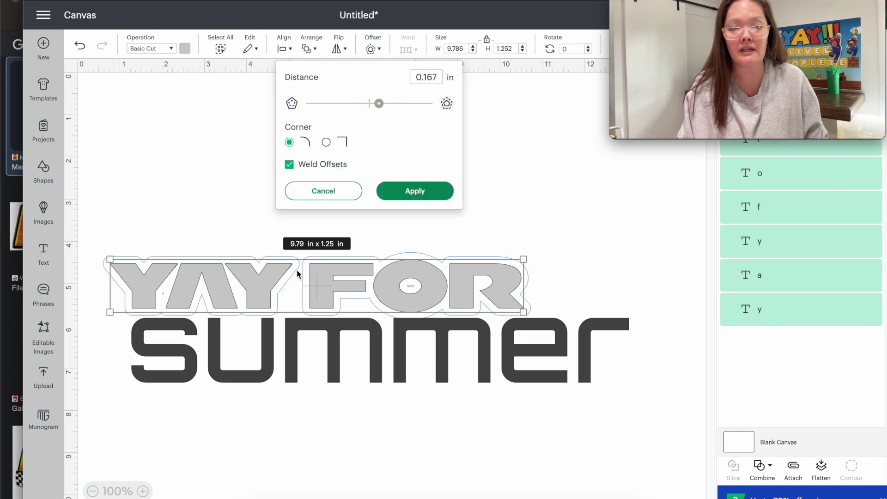
pyautogui.click(380, 104)
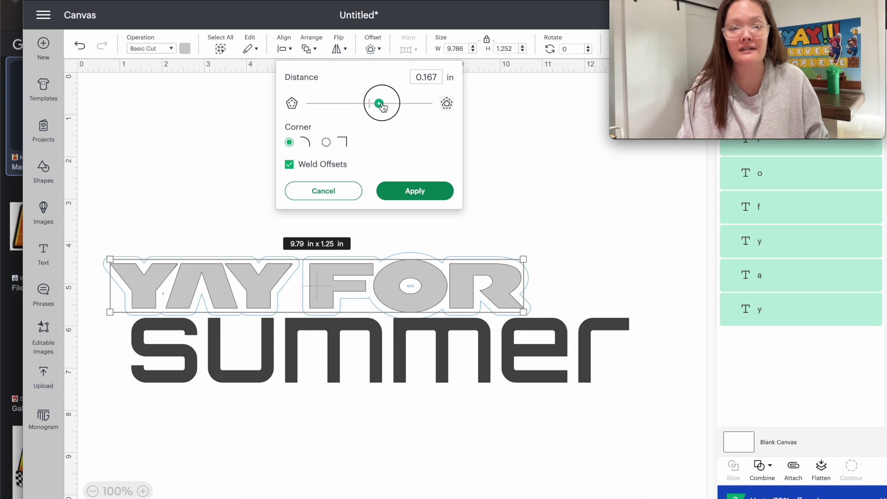
pyautogui.moveTo(381, 105); pyautogui.dragTo(385, 105)
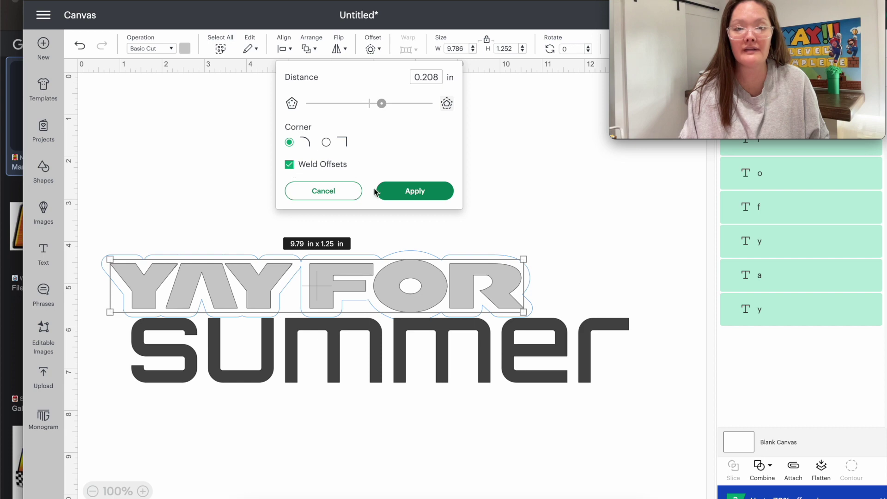
pyautogui.click(440, 200)
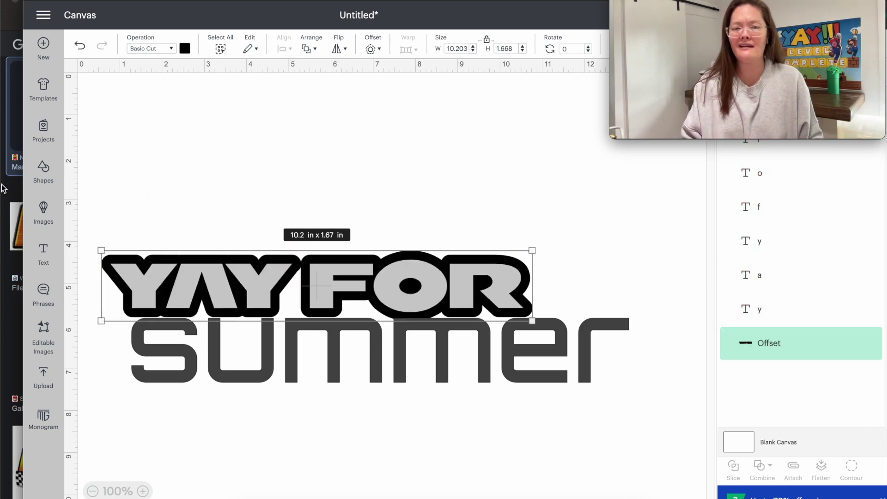
# - Switch to the browser to examine the Mario Kart 8 Deluxe logo's outlines, and return to the design canvas
pyautogui.click(10, 167)
pyautogui.moveTo(680, 5); pyautogui.dragTo(69, 353)
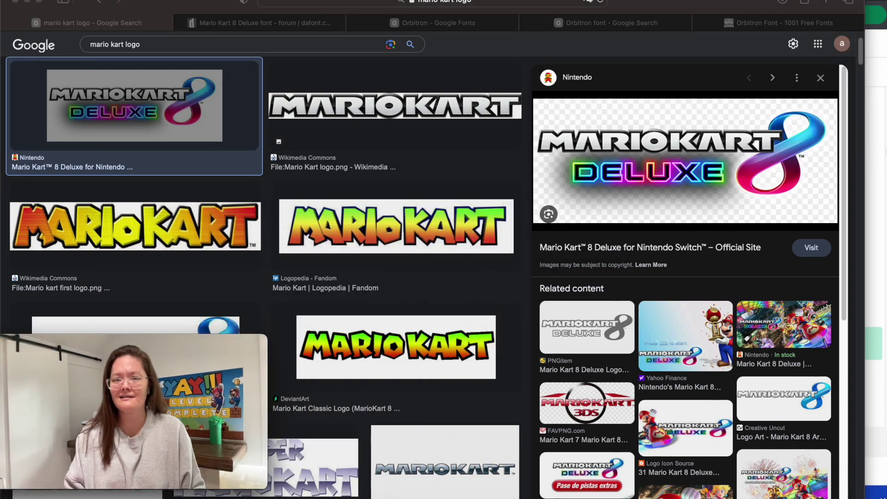
pyautogui.press('super+Tab')
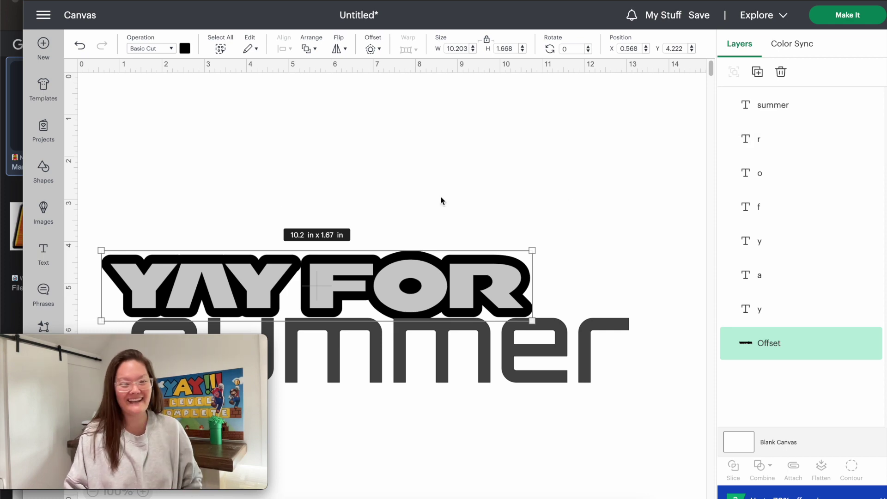
# - Group the YAY FOR letters with their offset, move the group up the canvas and place the word summer separately below it
pyautogui.moveTo(98, 215); pyautogui.dragTo(616, 292)
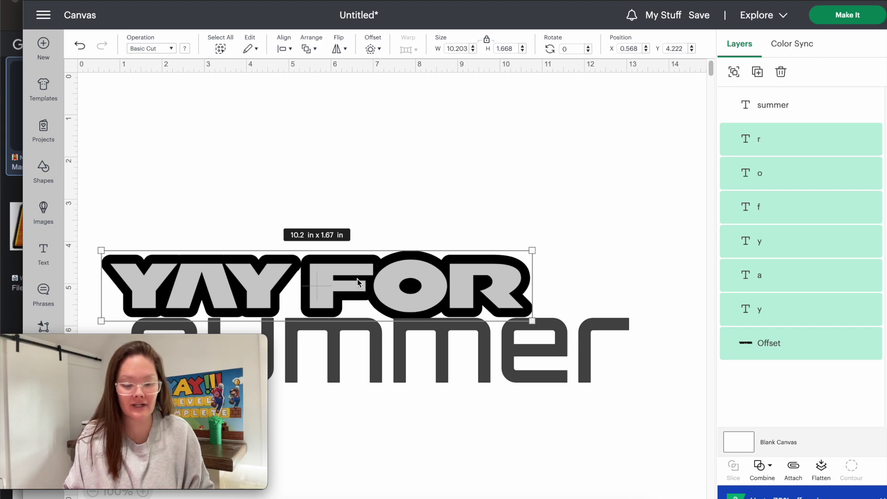
pyautogui.hotkey('ctrl', 'g')
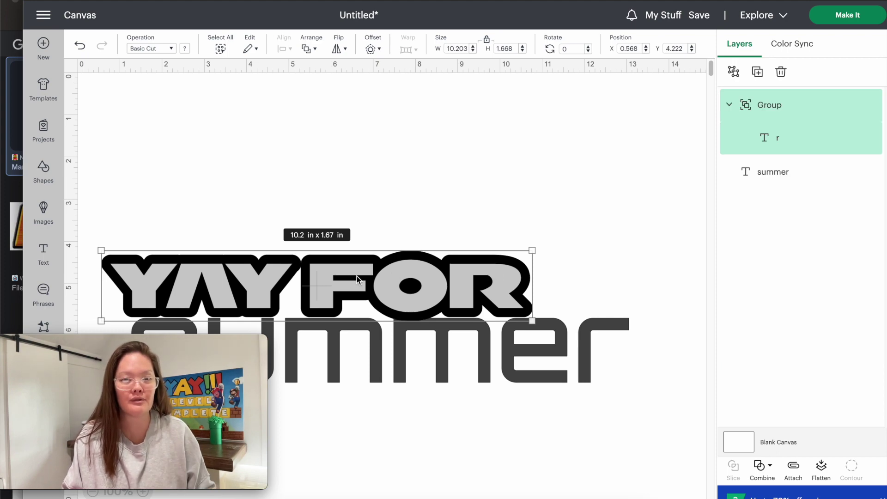
pyautogui.moveTo(356, 276); pyautogui.dragTo(437, 139)
pyautogui.click(418, 367)
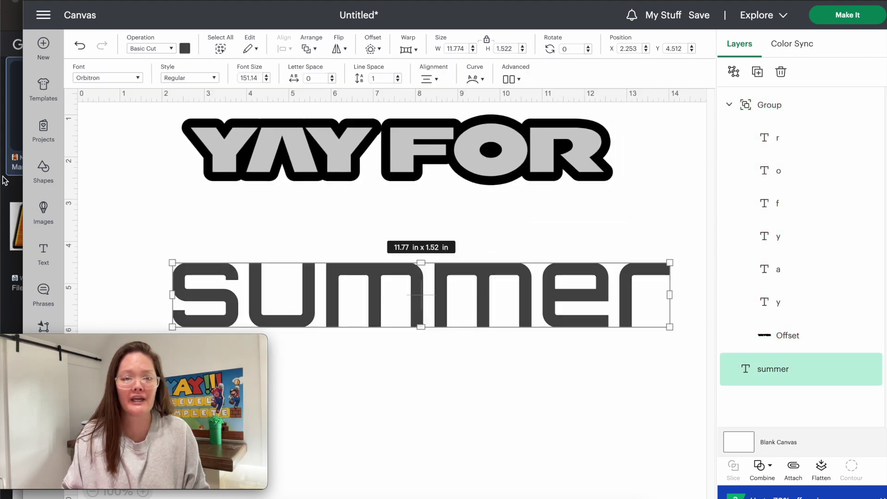
# - Check the DELUXE lettering in the browser's logo image, and apply a welded 0.153 in offset with rounded corners to the word summer
pyautogui.click(4, 180)
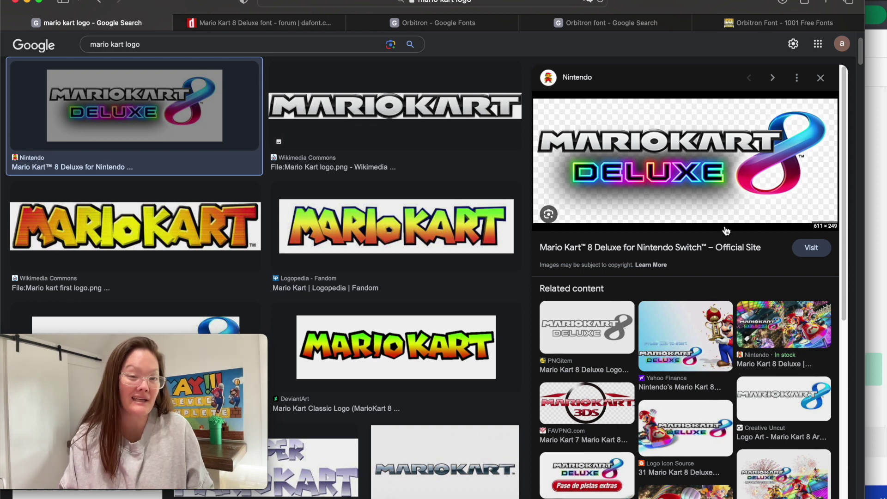
pyautogui.click(877, 175)
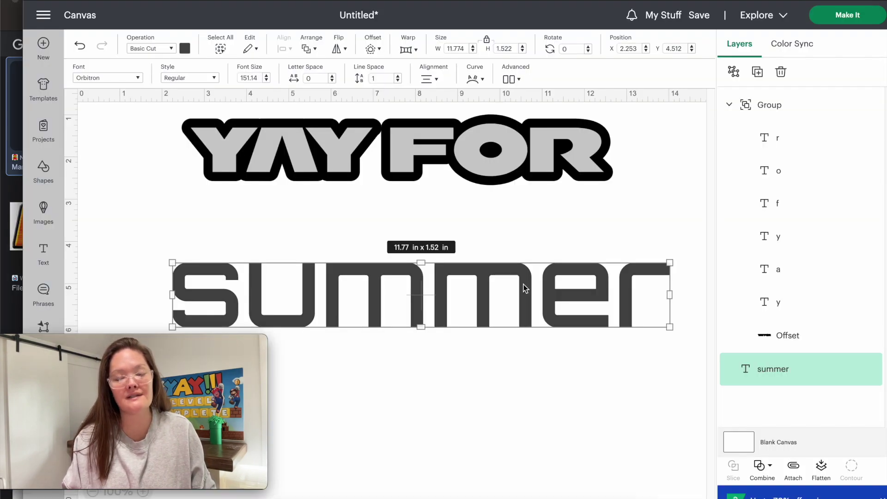
pyautogui.moveTo(524, 286); pyautogui.dragTo(524, 278)
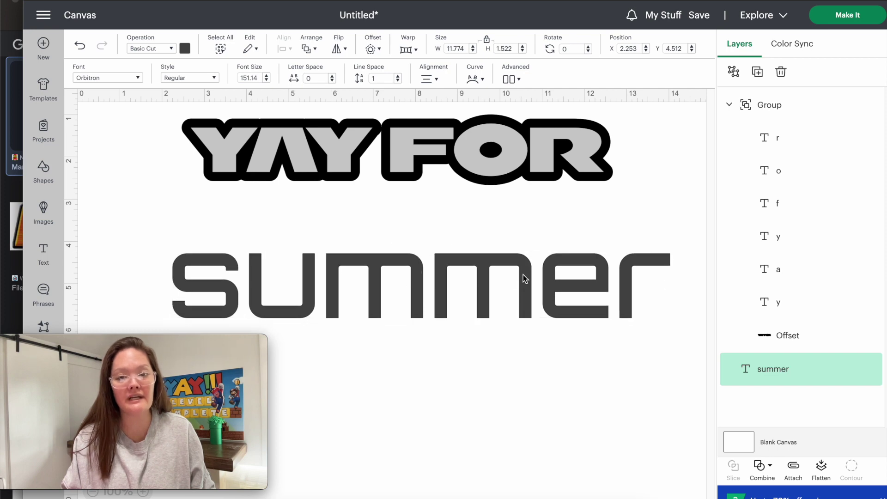
pyautogui.click(371, 49)
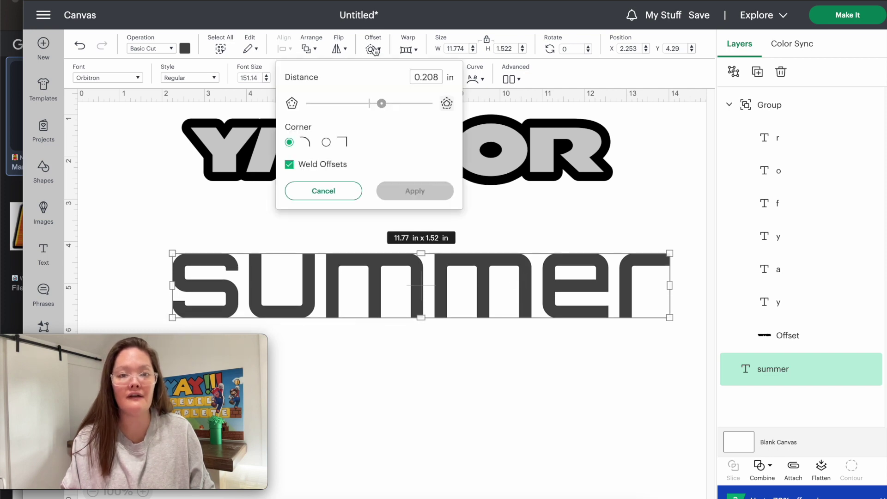
pyautogui.moveTo(382, 110); pyautogui.dragTo(380, 111)
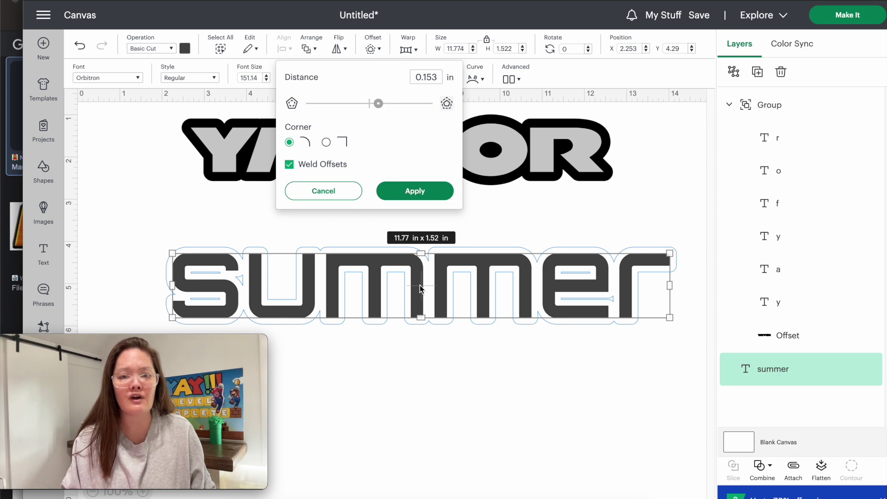
pyautogui.click(429, 197)
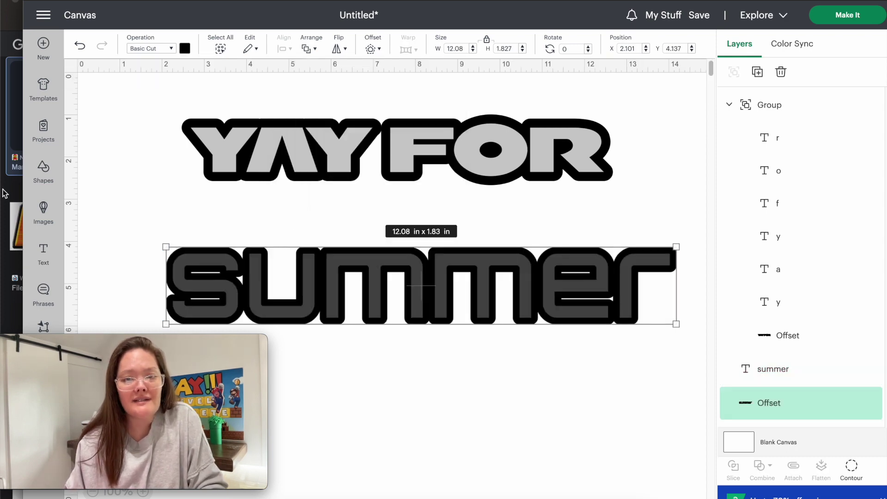
# - Check the logo's DELUXE colours in the browser, and recolour the offset behind summer to light blue
pyautogui.click(3, 193)
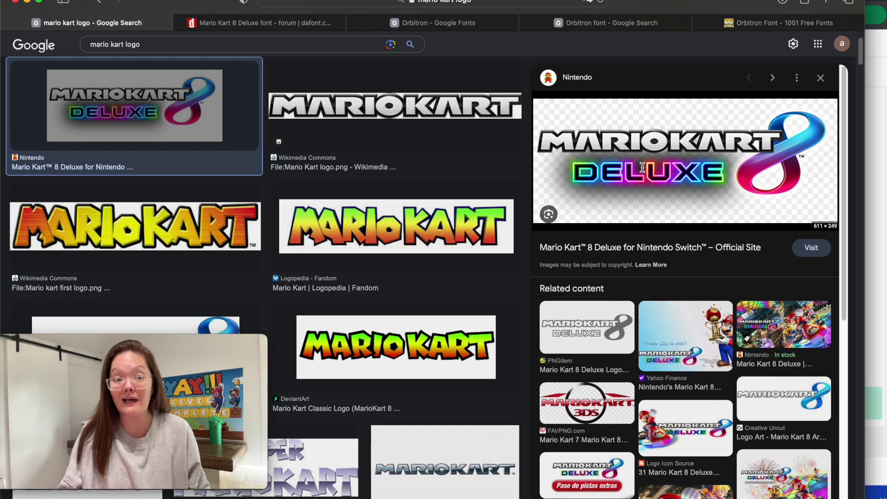
pyautogui.click(873, 190)
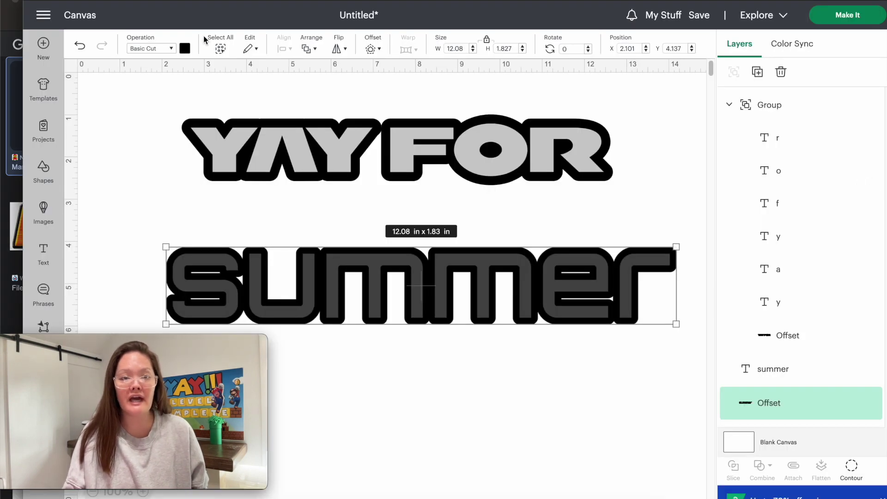
pyautogui.click(185, 48)
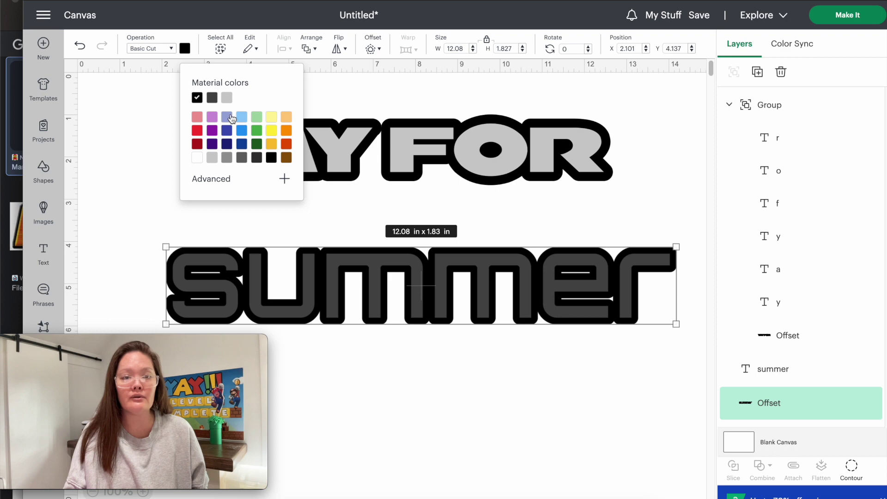
pyautogui.click(228, 118)
pyautogui.click(210, 180)
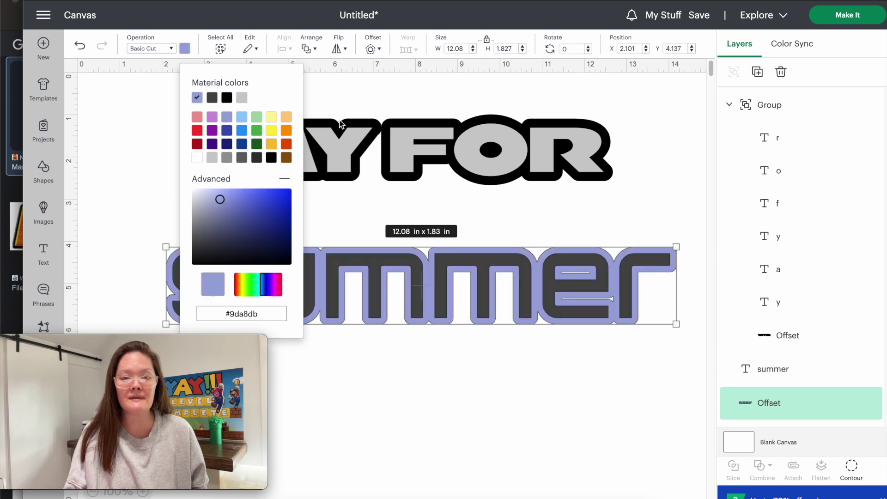
pyautogui.click(214, 193)
pyautogui.moveTo(200, 193)
pyautogui.mouseDown()
pyautogui.moveTo(234, 191)
pyautogui.moveTo(226, 190)
pyautogui.mouseUp()
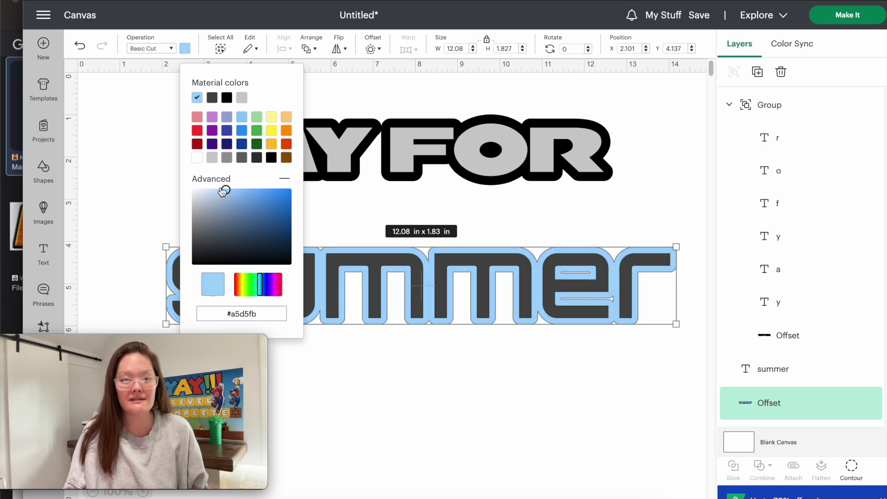
pyautogui.click(221, 187)
pyautogui.click(214, 182)
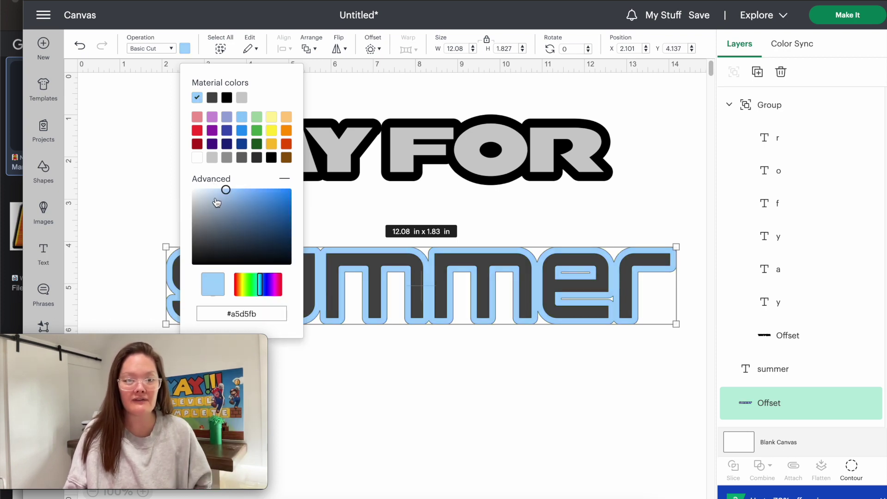
pyautogui.click(220, 191)
pyautogui.click(514, 424)
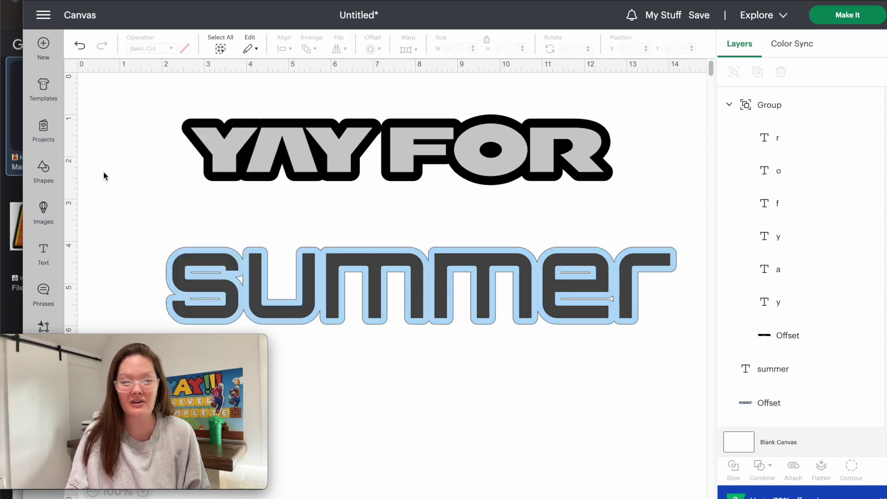
# - Compare with the browser's logo image once more, and change the summer text's colour to black
pyautogui.click(2, 83)
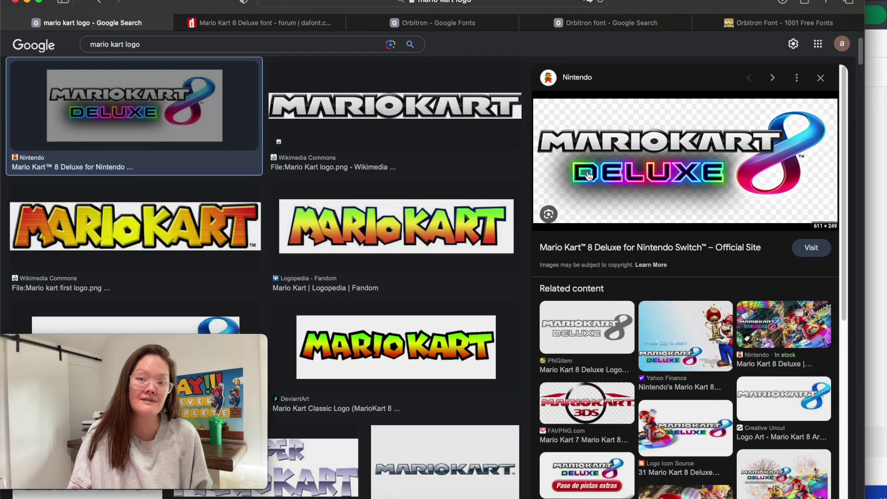
pyautogui.click(876, 208)
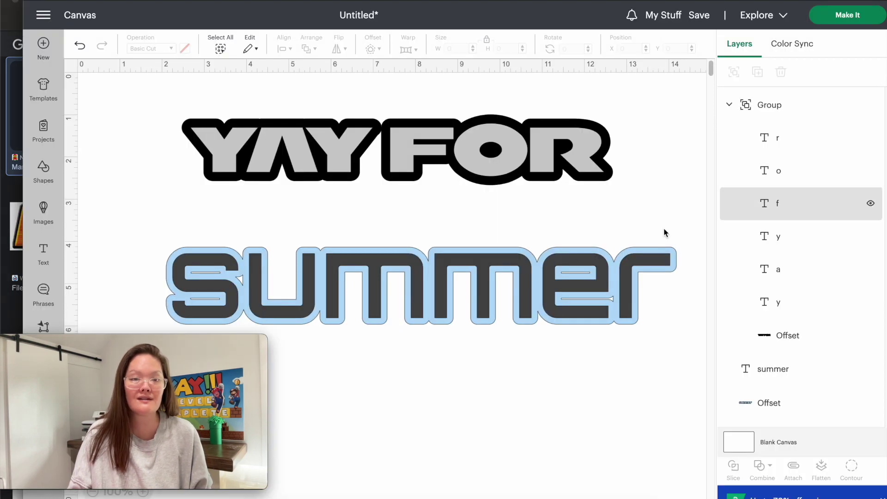
pyautogui.click(794, 377)
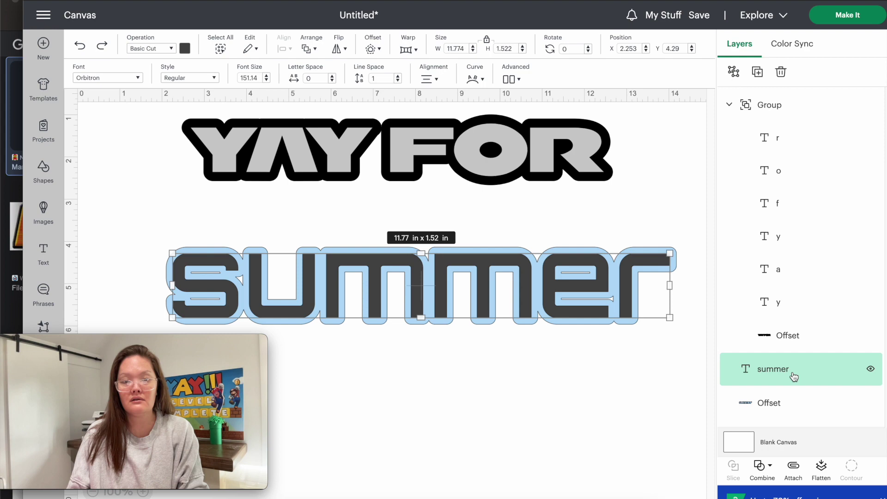
pyautogui.click(185, 48)
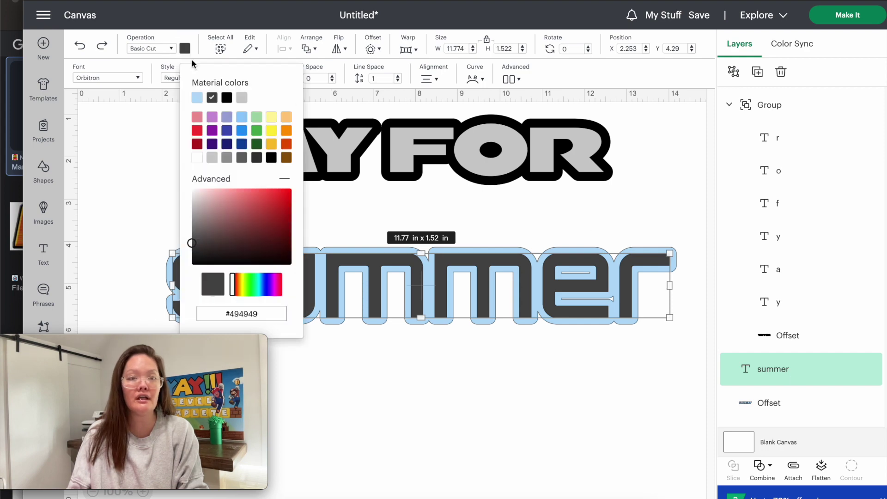
pyautogui.click(226, 98)
pyautogui.click(222, 153)
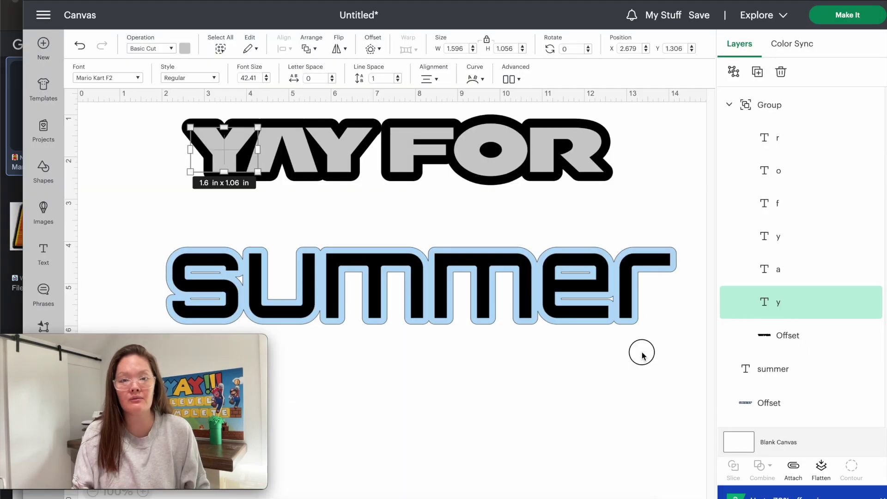
# - Group summer with its light blue offset, scale the group to about 8.68 in wide, and place it directly under YAY FOR
pyautogui.click(466, 298)
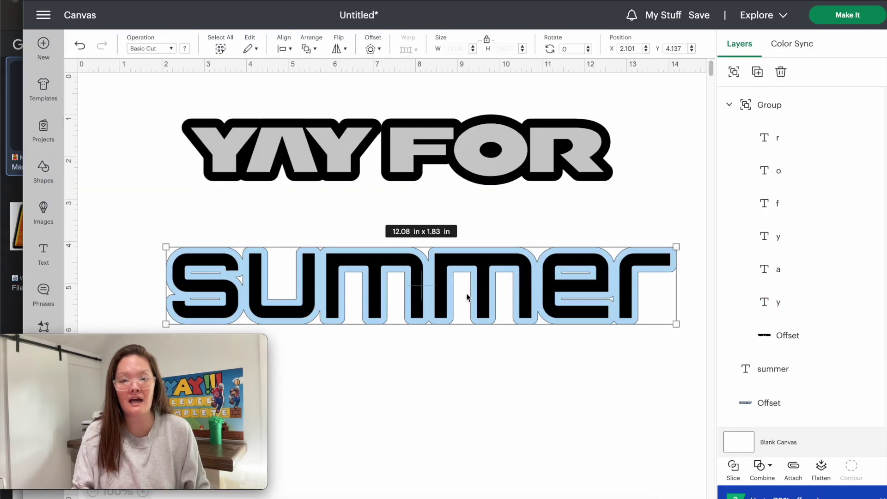
pyautogui.moveTo(107, 216); pyautogui.dragTo(729, 319)
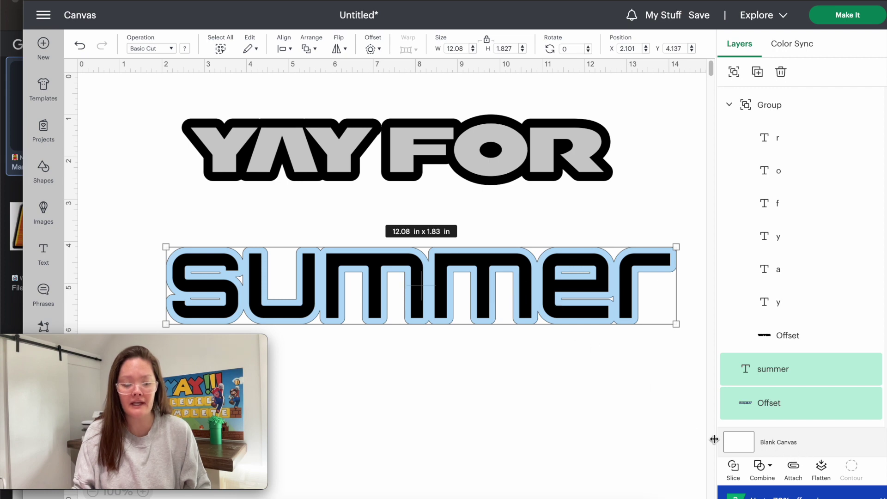
pyautogui.hotkey('ctrl', 'z')
pyautogui.moveTo(358, 278); pyautogui.dragTo(416, 209)
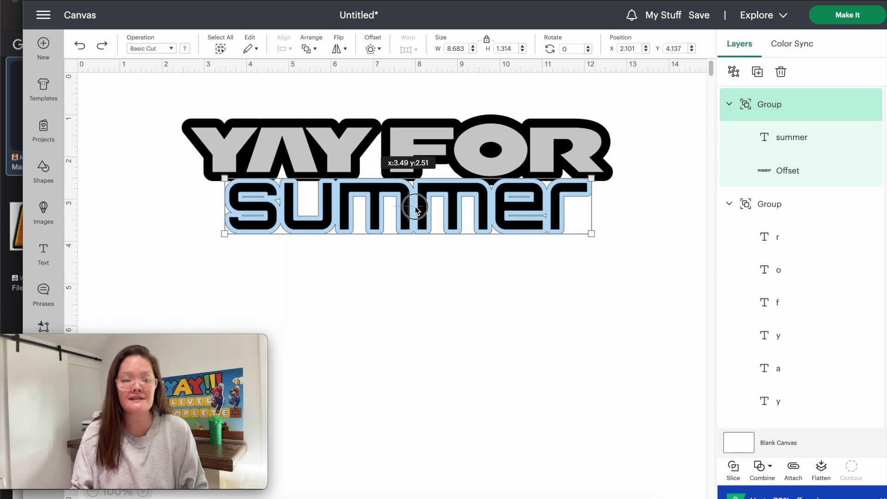
pyautogui.moveTo(415, 208); pyautogui.dragTo(415, 207)
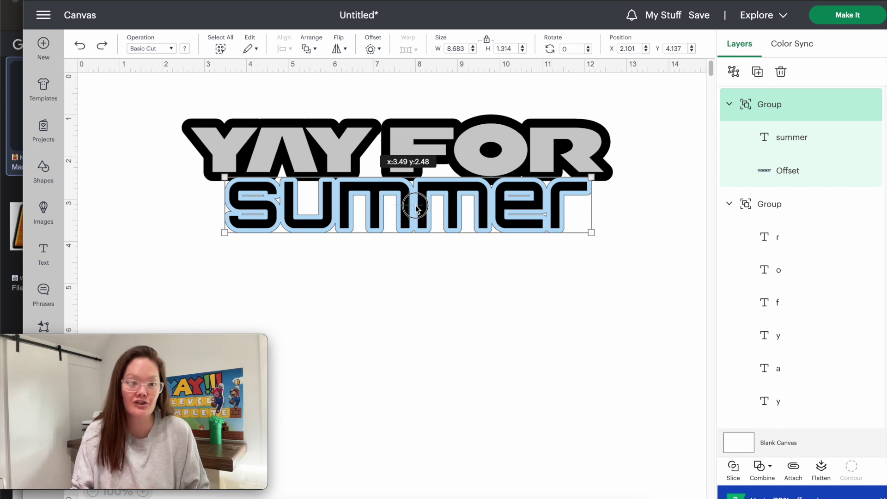
pyautogui.moveTo(415, 207); pyautogui.dragTo(415, 207)
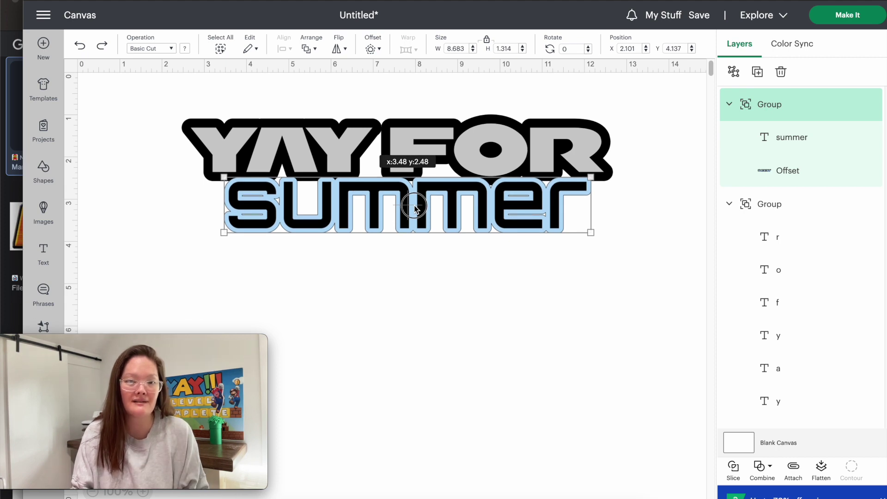
pyautogui.moveTo(415, 209); pyautogui.dragTo(416, 205)
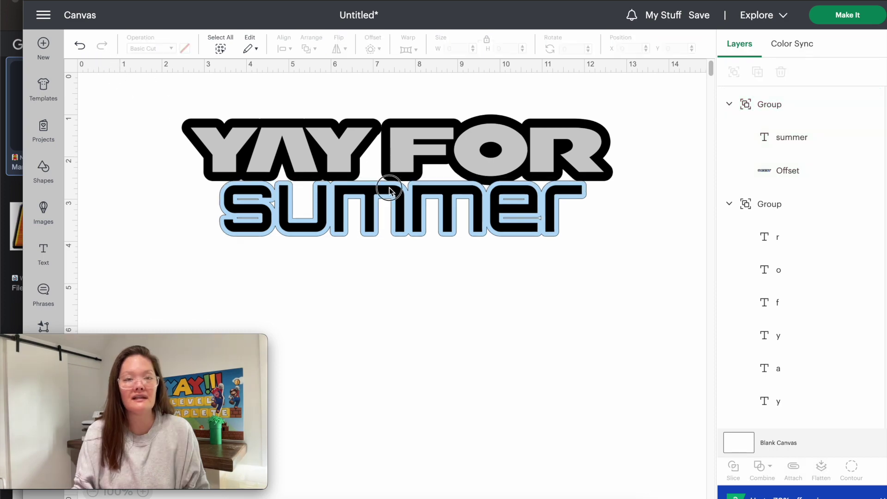
# - Center the YAY FOR group and the summer group horizontally on each other
pyautogui.hotkey('ctrl', 'a')
pyautogui.click(282, 49)
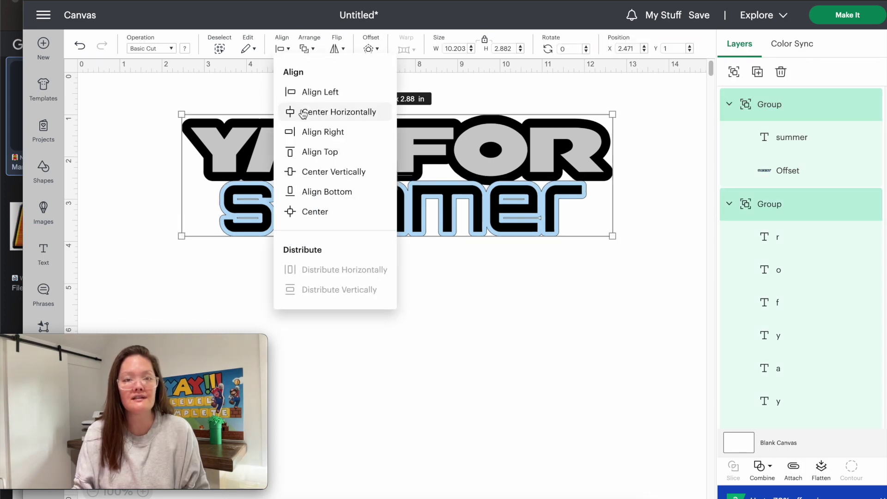
pyautogui.click(303, 113)
pyautogui.click(375, 256)
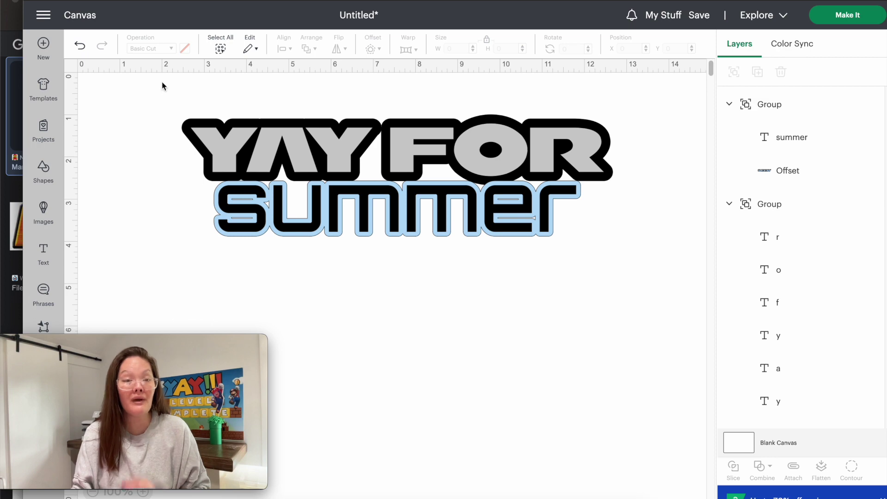
# - Duplicate the complete YAY FOR summer design and place the copy below the original
pyautogui.moveTo(149, 76); pyautogui.dragTo(689, 261)
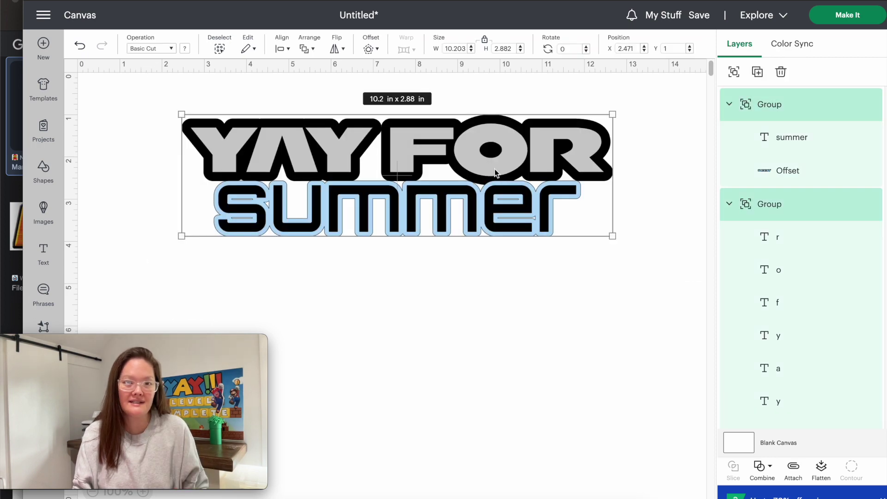
pyautogui.moveTo(495, 170); pyautogui.dragTo(476, 163)
pyautogui.hotkey('ctrl', 'd')
pyautogui.moveTo(378, 169); pyautogui.dragTo(398, 296)
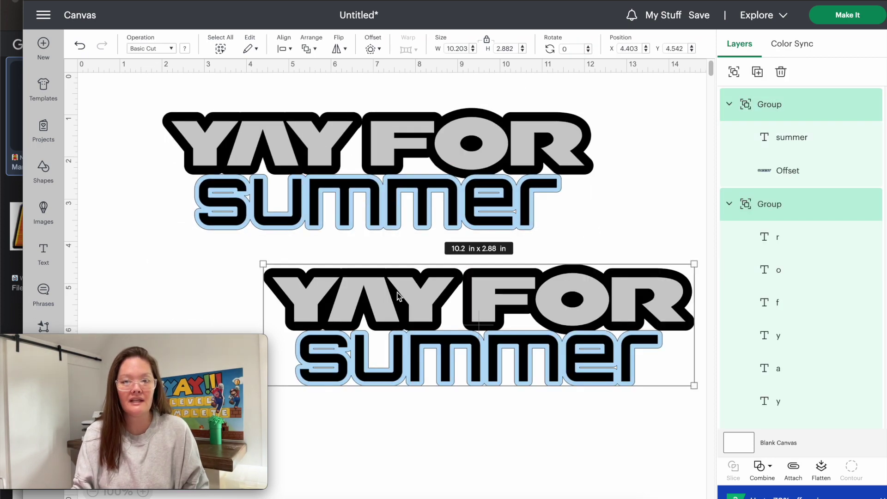
# - Weld the copied design into one solid black shape and move it close beneath the original
pyautogui.click(763, 468)
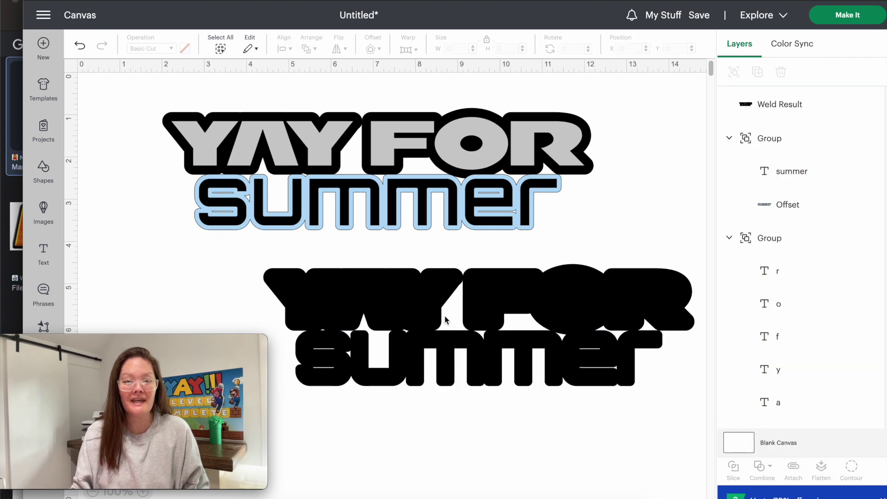
pyautogui.moveTo(446, 314); pyautogui.dragTo(372, 291)
pyautogui.moveTo(452, 291); pyautogui.dragTo(406, 276)
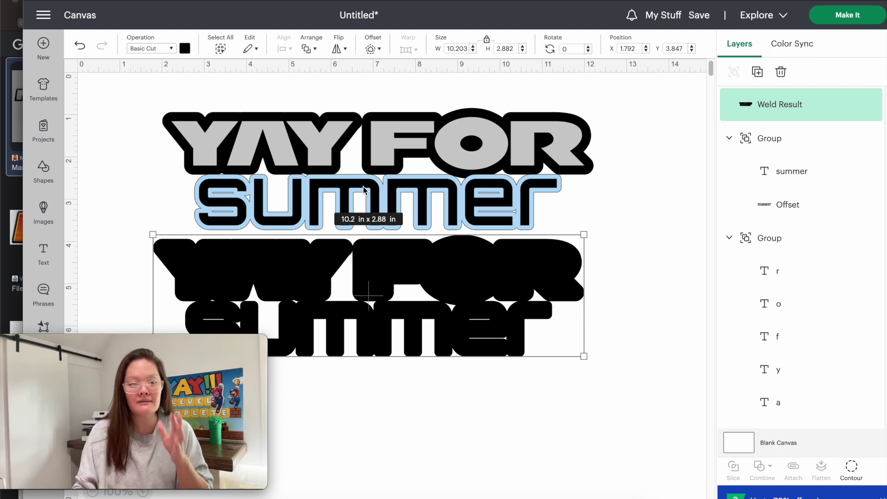
# - Ungroup the original YAY FOR lettering and delete its separate black offset
pyautogui.click(411, 123)
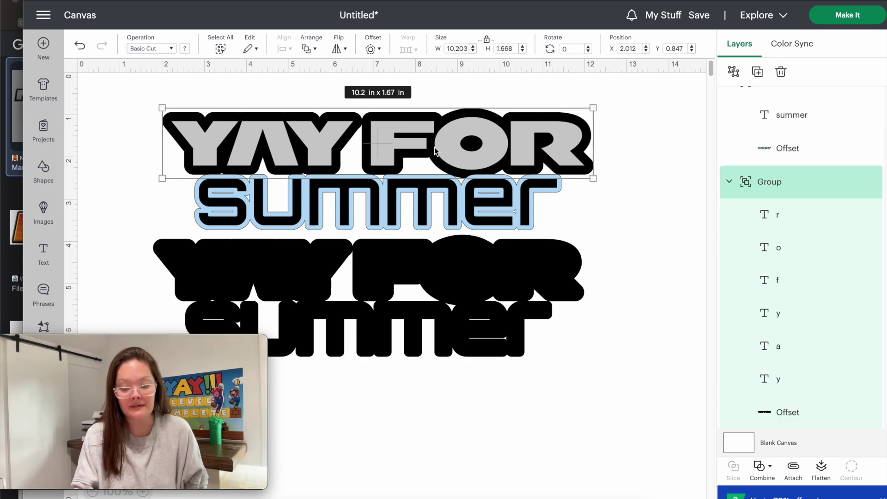
pyautogui.hotkey('ctrl', 'shift', 'g')
pyautogui.click(664, 178)
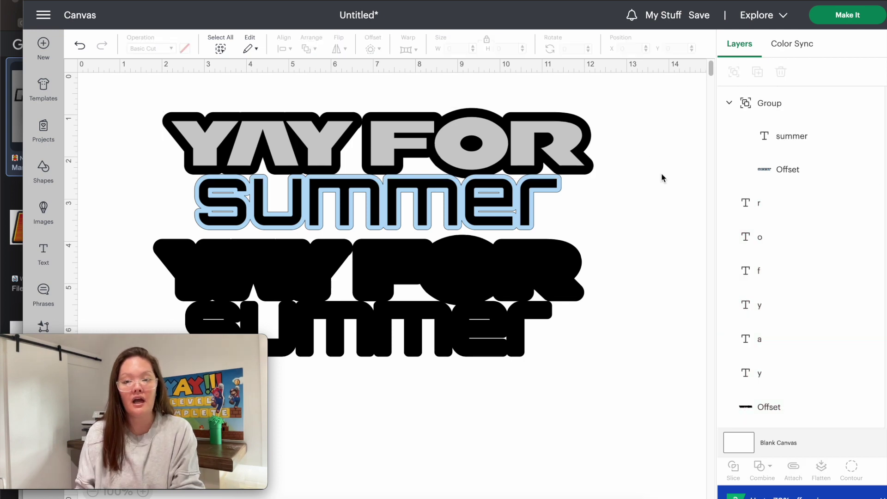
pyautogui.click(779, 411)
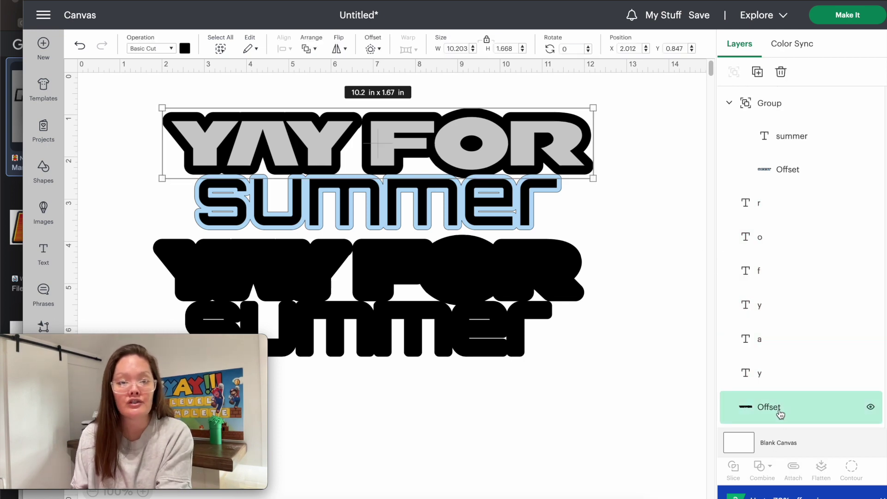
pyautogui.press('Delete')
# - Move the welded black shape onto the lettering and send it to the back as the backing
pyautogui.moveTo(503, 323); pyautogui.dragTo(507, 192)
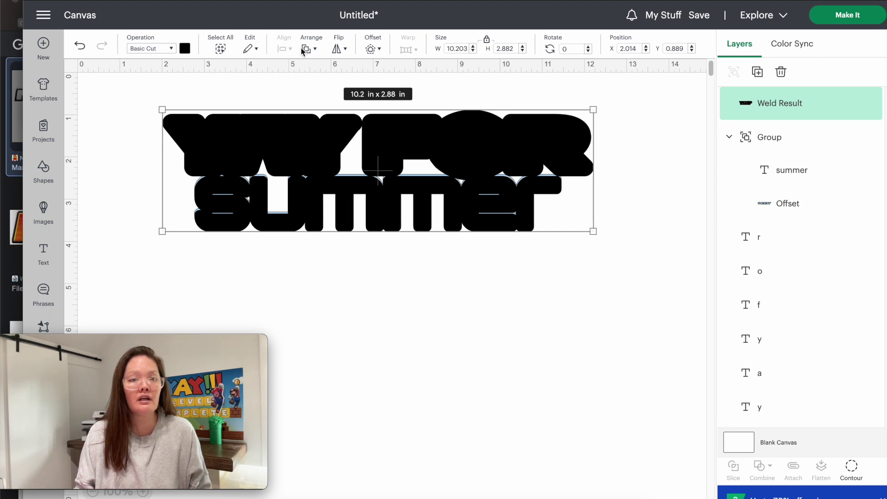
pyautogui.click(307, 48)
pyautogui.click(348, 132)
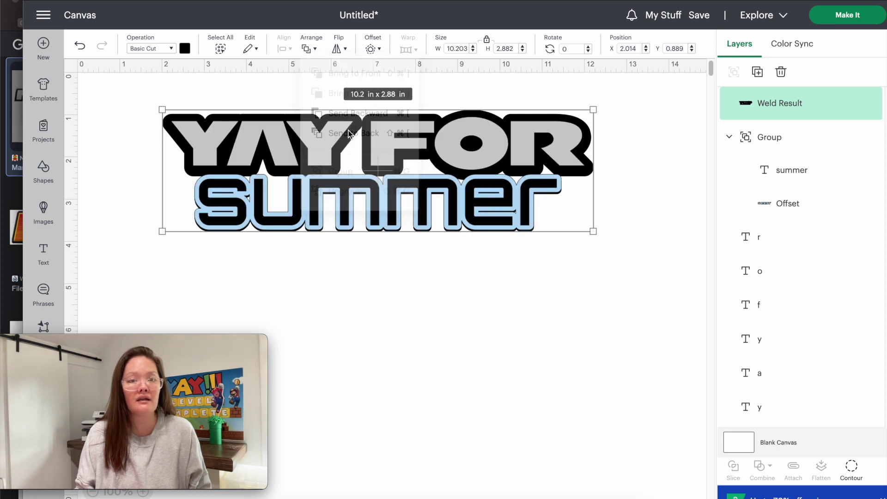
pyautogui.click(454, 267)
# - Nudge the black backing up and right to about X 2.11, Y 0.83, and shift the summer group slightly right over it
pyautogui.click(593, 175)
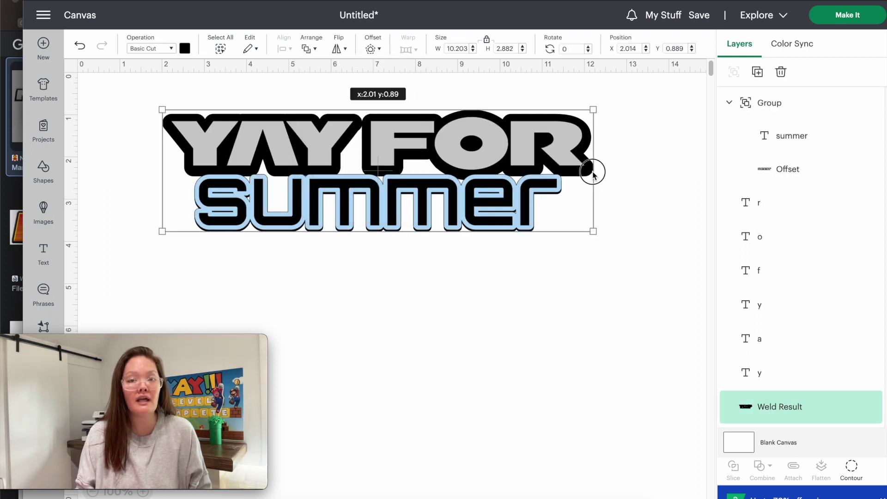
pyautogui.moveTo(593, 175)
pyautogui.mouseDown()
pyautogui.moveTo(598, 157)
pyautogui.moveTo(597, 170)
pyautogui.mouseUp()
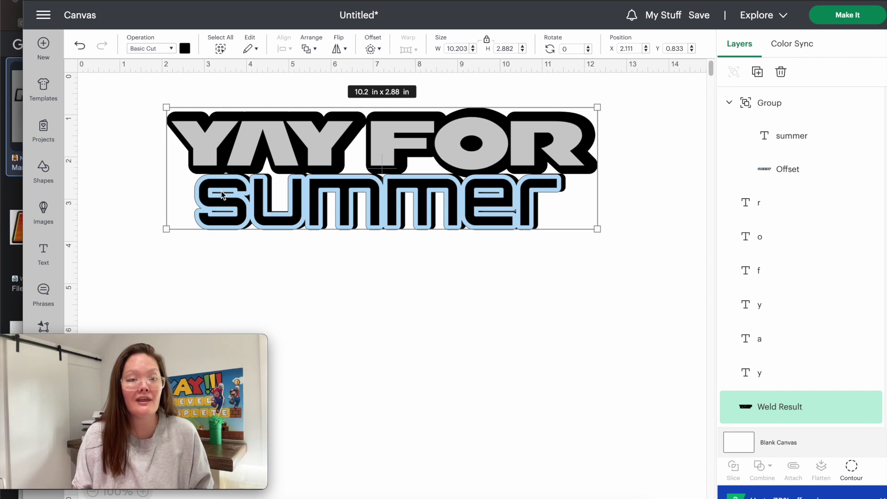
pyautogui.click(270, 267)
pyautogui.moveTo(283, 194)
pyautogui.mouseDown()
pyautogui.moveTo(296, 242)
pyautogui.moveTo(290, 264)
pyautogui.moveTo(297, 233)
pyautogui.moveTo(337, 303)
pyautogui.moveTo(384, 279)
pyautogui.moveTo(383, 168)
pyautogui.moveTo(272, 193)
pyautogui.moveTo(292, 197)
pyautogui.mouseUp()
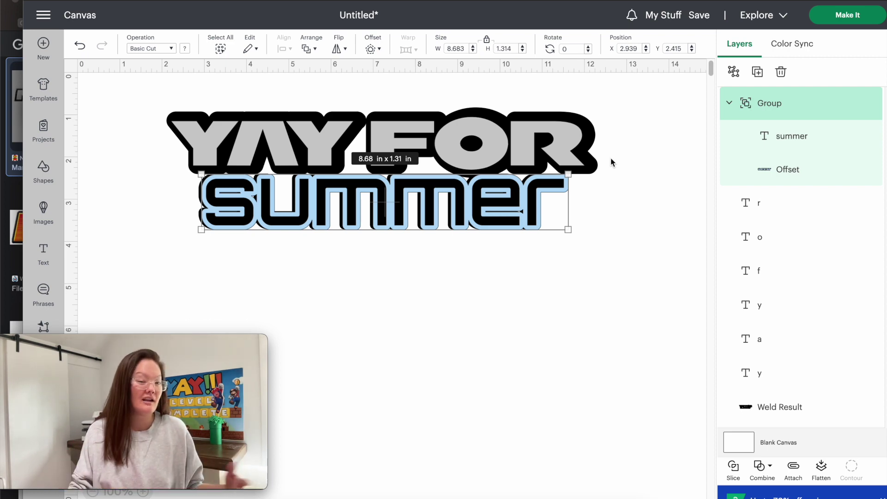
# - Duplicate the welded black backing, move the copy below the design, and flip it horizontally
pyautogui.click(592, 127)
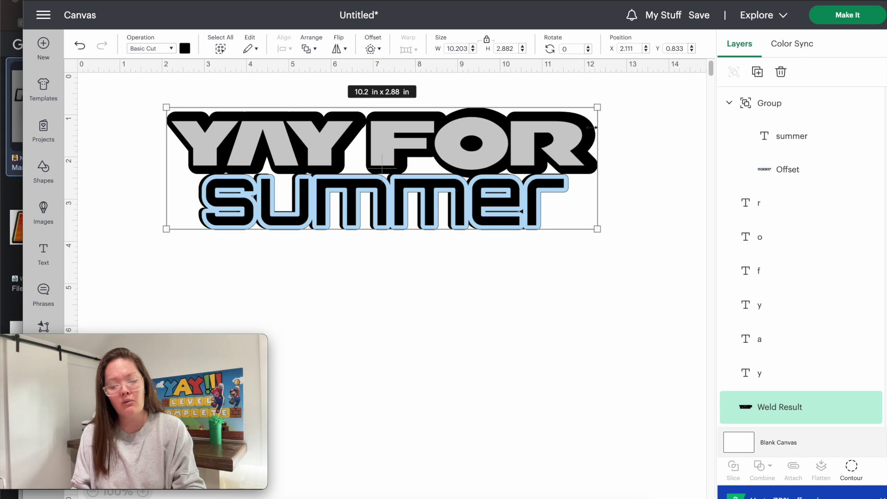
pyautogui.moveTo(439, 154); pyautogui.dragTo(450, 235)
pyautogui.click(337, 48)
pyautogui.click(373, 74)
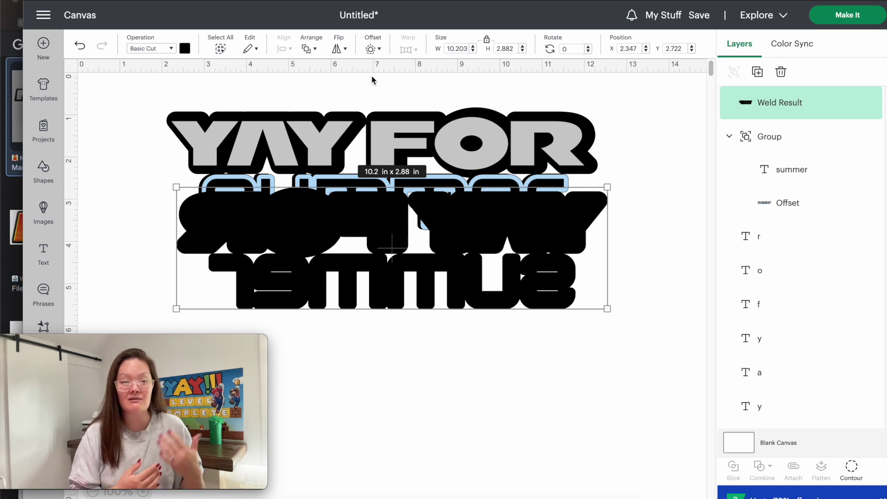
# - Select the whole design with the mirrored backing and center all pieces on each other
pyautogui.moveTo(129, 83); pyautogui.dragTo(697, 427)
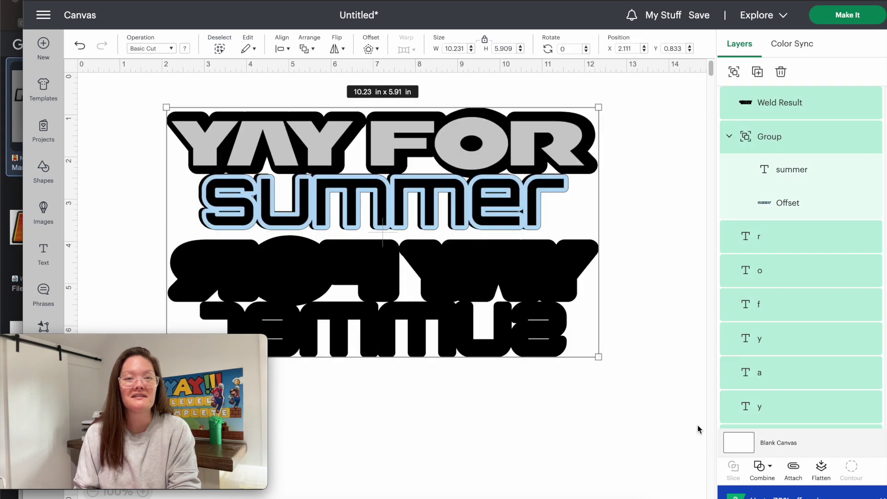
pyautogui.click(282, 48)
pyautogui.click(337, 215)
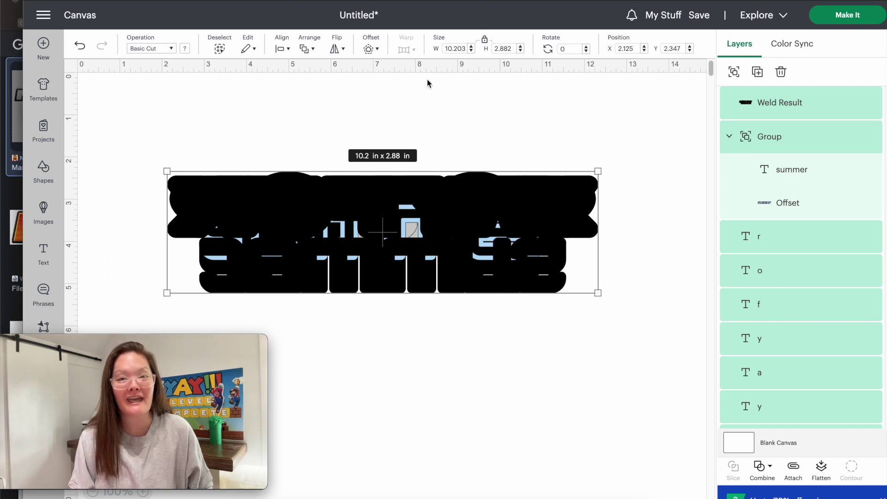
# - Resize all the selected pieces together to a width of 5.5 in
pyautogui.click(445, 49)
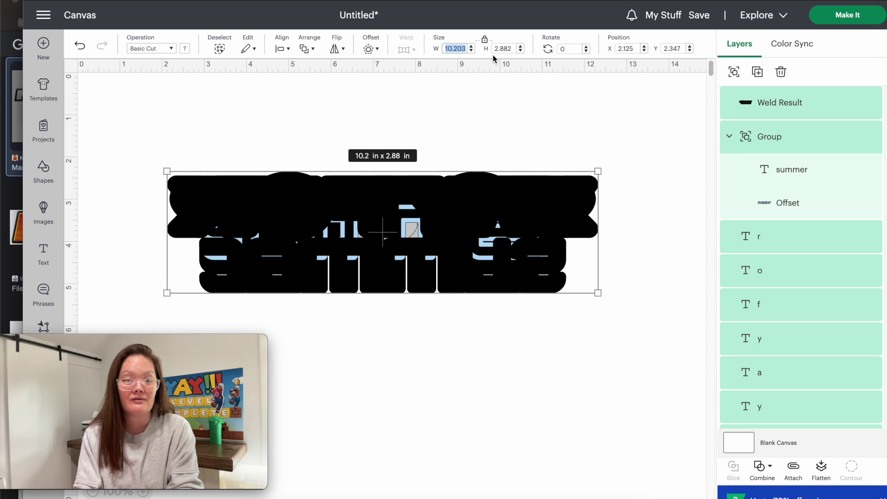
pyautogui.write('5.5')
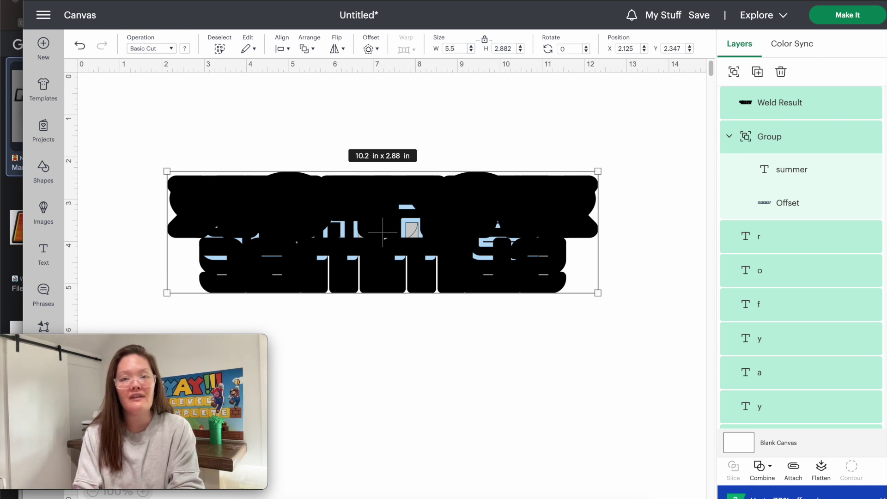
pyautogui.press('Return')
pyautogui.press('Escape')
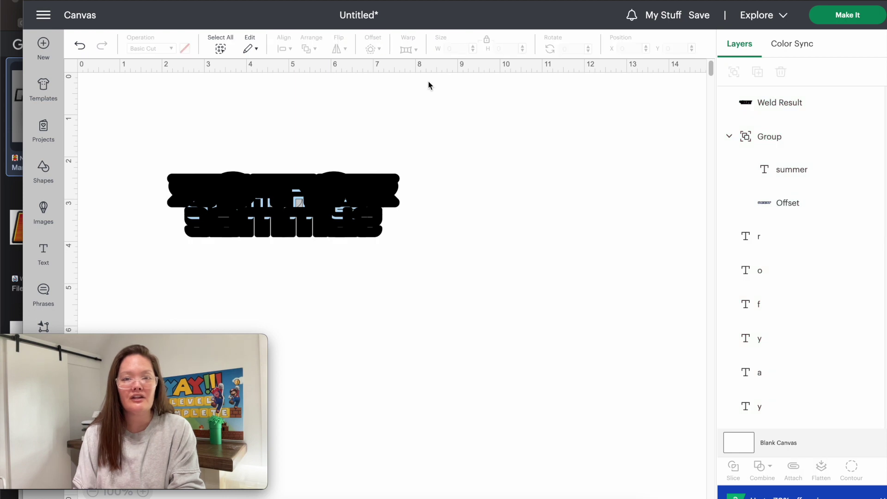
pyautogui.click(356, 172)
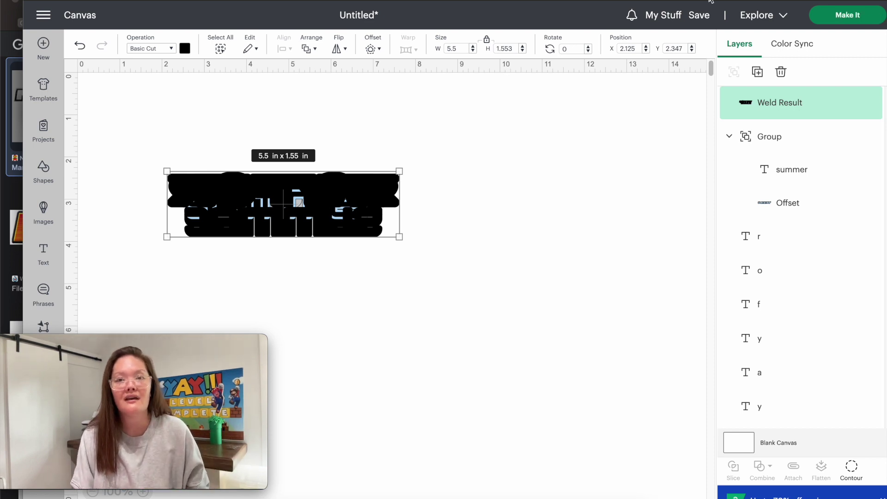
# - Save the project as "mario kart cake topper" and check the black and light blue mats in the cut preparation view
pyautogui.click(699, 15)
pyautogui.click(436, 56)
pyautogui.write('mario kart cake topper')
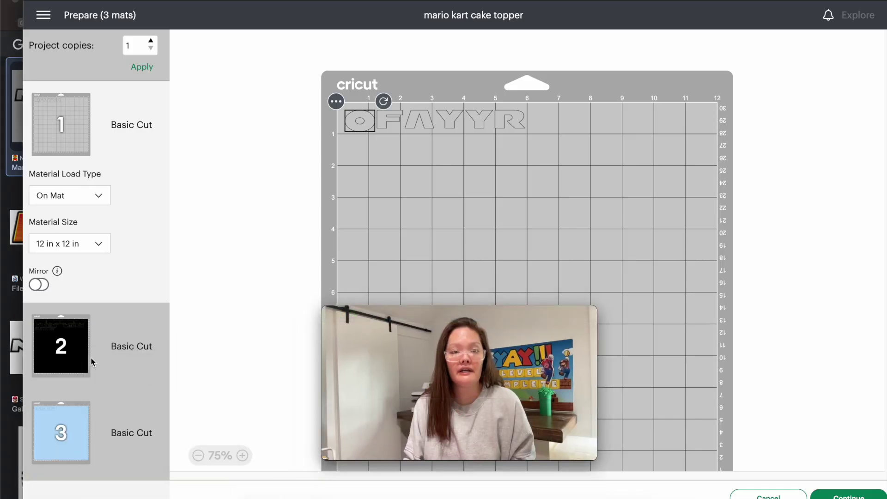
pyautogui.click(62, 348)
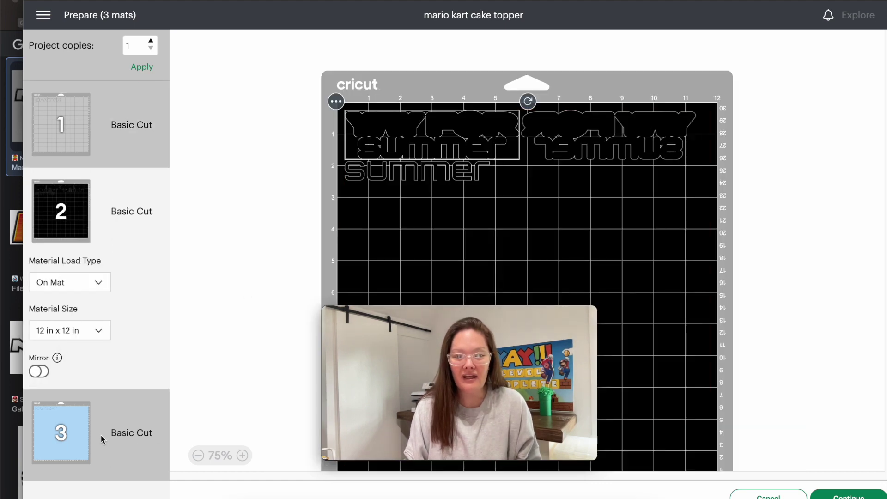
pyautogui.click(87, 430)
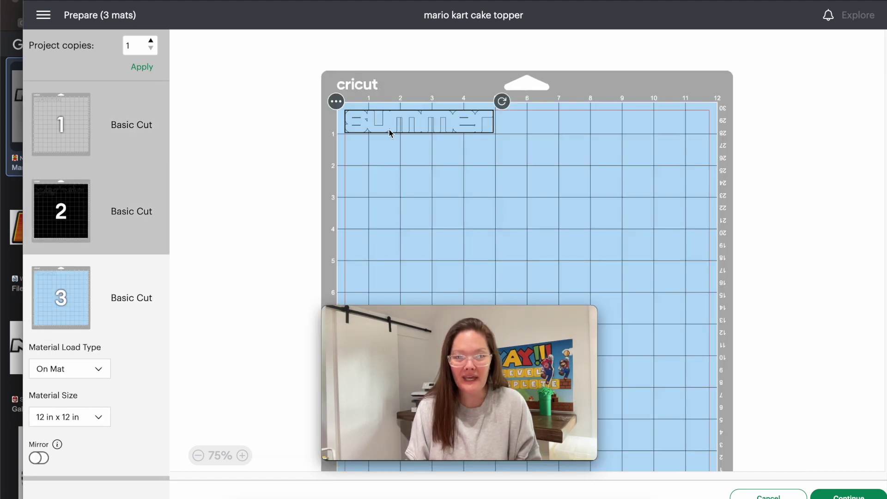